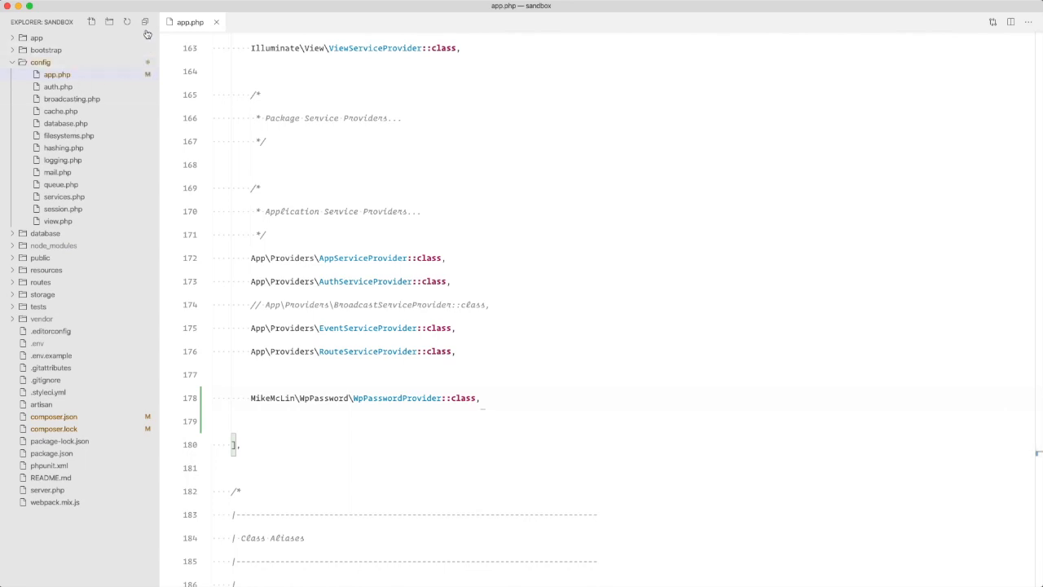
Step: Collapse the explorer folders, close config/app.php and return to the browser article
click(144, 22)
click(216, 23)
key(super+Tab)
scroll(520, 155, down, 1)
Step: Create a new file in app/Listeners named LogFailedAuthenticationAttempt.php from the article's file name
drag(509, 117, 691, 117)
key(super+c)
key(super+Tab)
click(91, 23)
key(super+v)
key(Return)
Step: Copy the article's listener code block and return to the editor
key(super+Tab)
mouse_move(326, 133)
mouse_down()
mouse_move(369, 170)
mouse_move(399, 444)
mouse_up()
mouse_move(329, 453)
mouse_down()
mouse_move(384, 326)
mouse_move(323, 85)
mouse_up()
key(super+c)
key(super+Tab)
Step: Paste the listener code into LogFailedAuthenticationAttempt.php and review the WpPassword import and handle method
key(super+v)
scroll(454, 191, up, 5)
double_click(397, 205)
scroll(396, 205, down, 1)
scroll(316, 175, up, 1)
scroll(316, 175, down, 3)
drag(230, 317, 421, 513)
click(314, 341)
Step: Walk through the user lookup, WpPassword hash check, Auth::login, password rehash and save lines
drag(241, 365, 588, 373)
drag(252, 419, 364, 419)
drag(261, 436, 376, 440)
drag(261, 459, 334, 465)
drag(260, 487, 325, 487)
click(380, 506)
Step: Reformat the listener file, then copy the Step 3 event-mapping snippet from the article
click(426, 329)
key(shift+alt+f)
scroll(444, 403, up, 5)
key(super+Tab)
scroll(456, 274, down, 10)
click(454, 275)
scroll(453, 294, down, 3)
drag(322, 272, 387, 319)
key(super+c)
key(super+Tab)
Step: Paste the mapping into EventServiceProvider.php's $listen array and start an import line for Failed
key(super+p)
text(Event)
key(Return)
click(263, 318)
key(Return)
key(super+v)
drag(256, 342, 398, 342)
scroll(400, 343, up, 5)
click(458, 208)
key(Return)
text(use Illuminate\Auth\Events\Failed)
scroll(522, 326, down, 10)
Step: Use Failed::class as the key and LogFailedAuthenticationAttempt as the listener, importing both classes
drag(251, 260, 400, 260)
text(Failed::class)
key(Escape)
key(ctrl+shift+Right)
key(ctrl+alt+i)
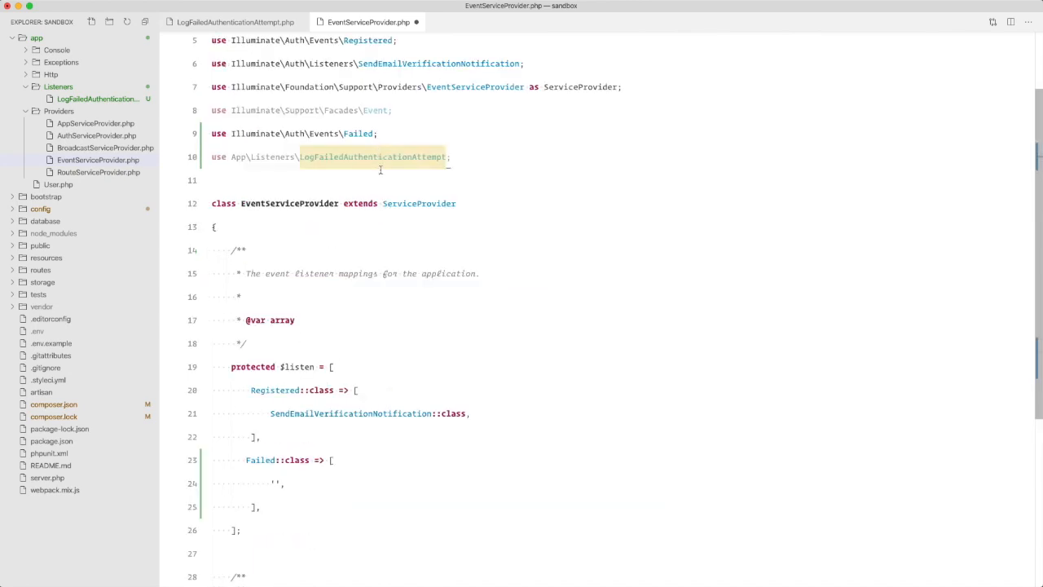
click(276, 483)
text(LogFailedAuthenticationAttempt::class,)
key(Escape)
scroll(407, 367, up, 2)
double_click(350, 414)
Step: Sort the use statements, drop the unused import and fix the mapping's indentation
drag(477, 203, 483, 187)
click(656, 132)
key(alt+Down)
key(alt+Down)
key(alt+Down)
key(shift+alt+o)
scroll(407, 220, down, 4)
double_click(249, 417)
key(shift+alt+f)
Step: Save EventServiceProvider.php and open the sandbox Laravel site's login page in Chrome
key(super+s)
scroll(388, 196, up, 6)
scroll(388, 196, down, 3)
scroll(388, 196, down, 1)
click(235, 22)
scroll(446, 313, down, 5)
key(super+Tab)
click(450, 287)
click(356, 13)
click(938, 59)
Step: Comment out the login-and-rehash body of the listener's handle method
key(super+Tab)
click(464, 299)
drag(251, 342, 325, 494)
key(super+slash)
key(super+Tab)
Step: Log in with the third user's email from Sequel Pro and a wrong password, getting a credentials error
key(super+Tab)
double_click(468, 128)
key(super+c)
key(super+Tab)
click(554, 136)
key(super+v)
key(Tab)
text(passrd)
key(Return)
Step: Uncomment the listener's handle body again and return to the login page
key(super+Tab)
key(Tab)
key(super+slash)
key(super+Tab)
key(Tab)
Step: Enter the password in the login form, then switch to Sequel Pro's users table
click(500, 186)
text(se)
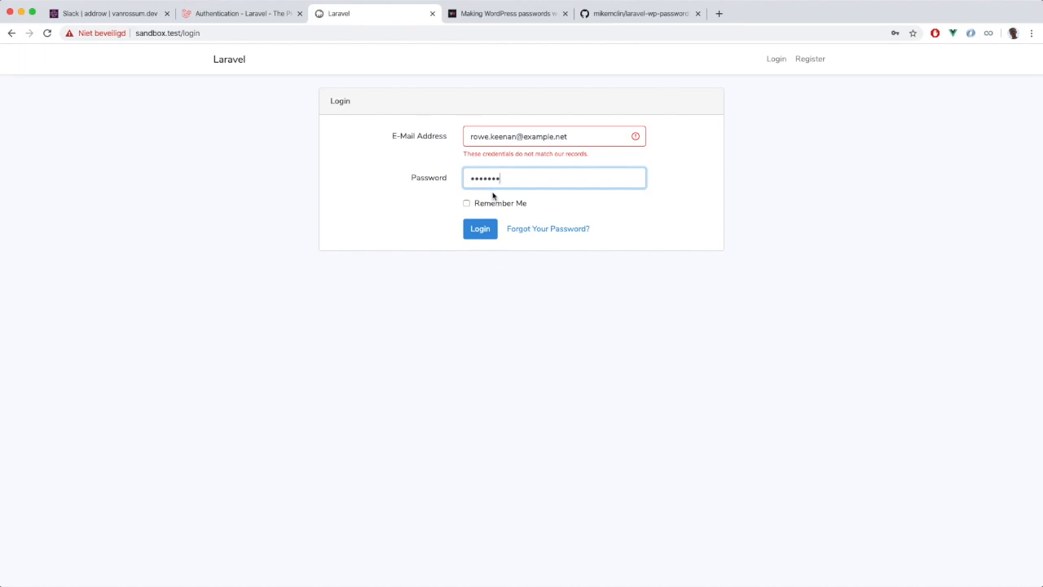
key(super+Tab)
key(Tab)
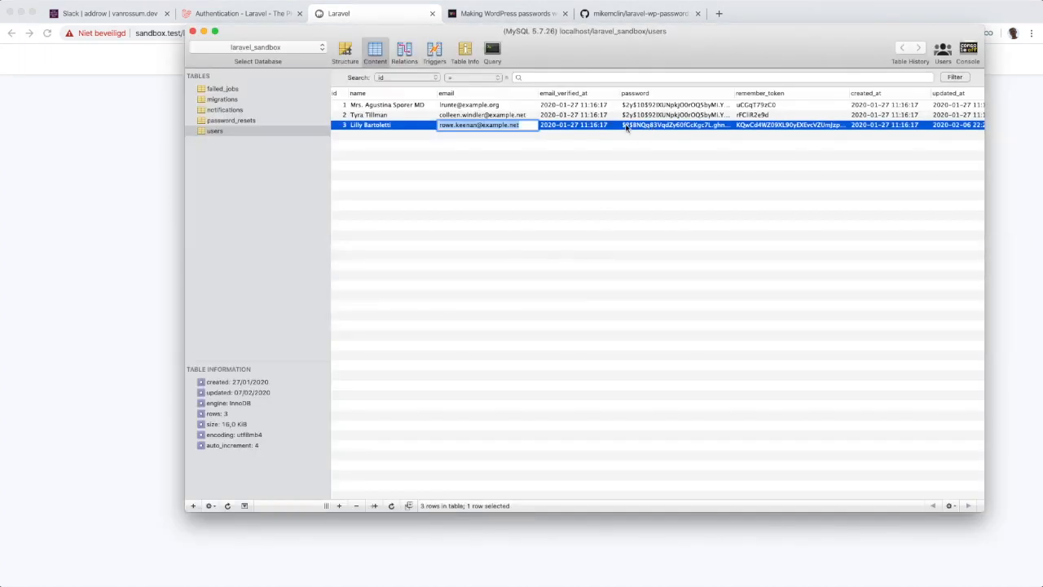